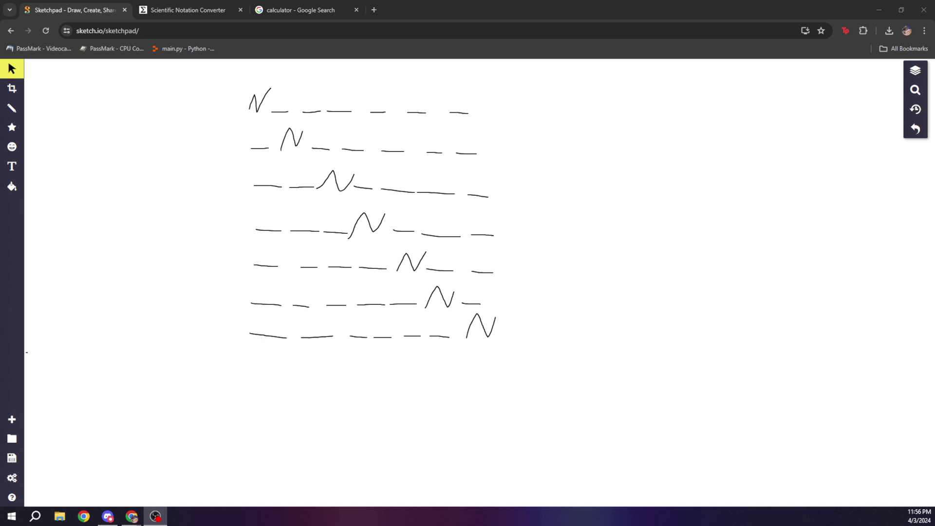
Step: Select the Pencil tool for freehand drawing and close its settings panel
left_click(12, 108)
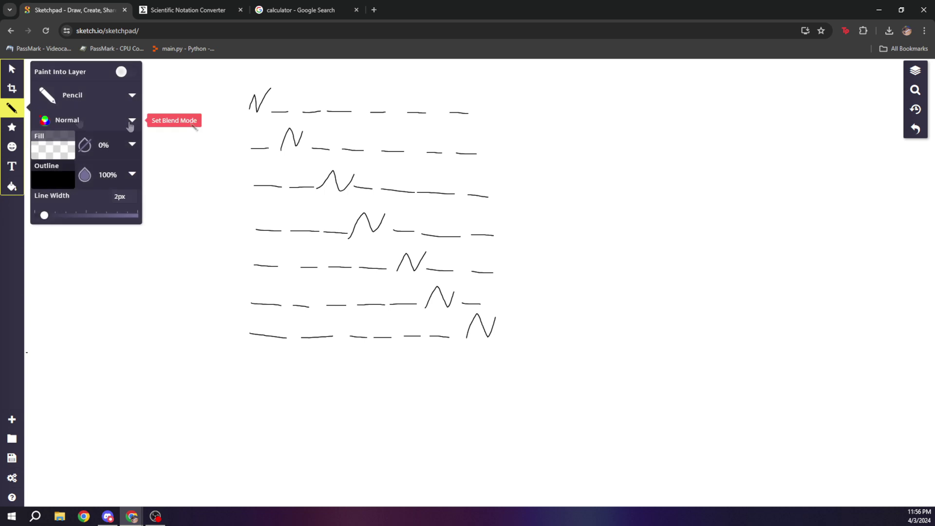
left_click(13, 111)
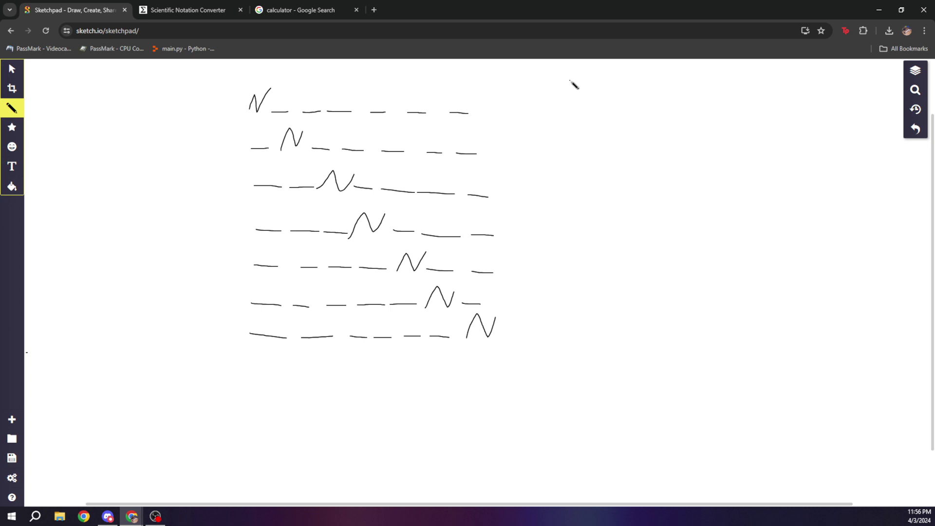
Step: Pencil the trial figures 26, 26 and 10 with a few dashes at the upper right
mouse_move(570, 81)
left_mouse_down()
mouse_move(595, 93)
mouse_move(590, 128)
mouse_move(600, 123)
left_mouse_up()
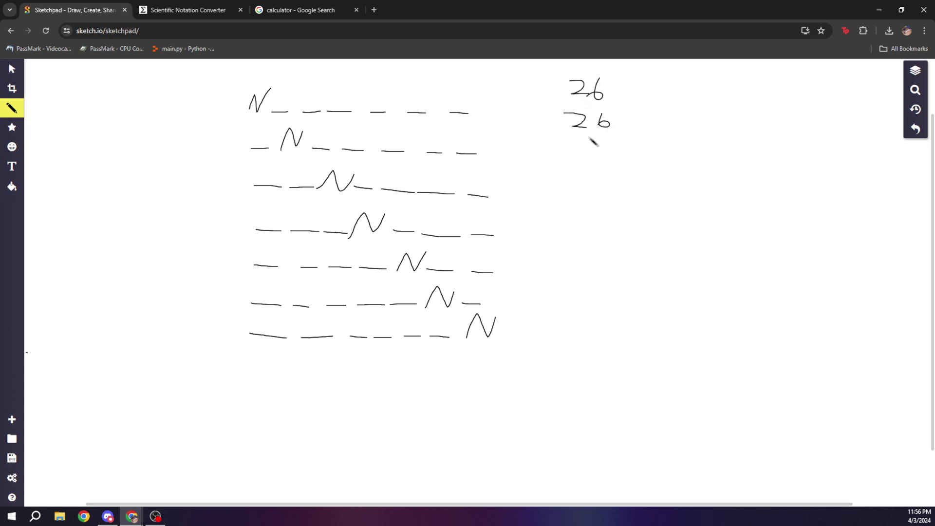
mouse_move(584, 141)
left_mouse_down()
mouse_move(583, 158)
mouse_move(603, 158)
mouse_move(608, 185)
left_mouse_up()
left_click_drag(649, 150, 710, 142)
Step: Undo the trial figures and draw a long vertical line left of the rows
left_click(915, 130)
left_click(914, 129)
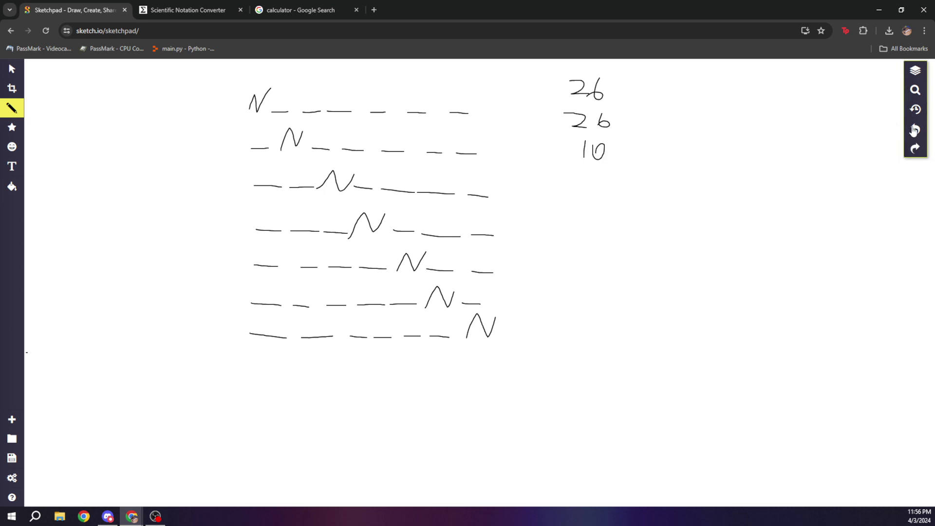
left_click(914, 129)
left_click(914, 129)
left_click(914, 130)
left_click(914, 129)
left_click(915, 129)
left_click(914, 129)
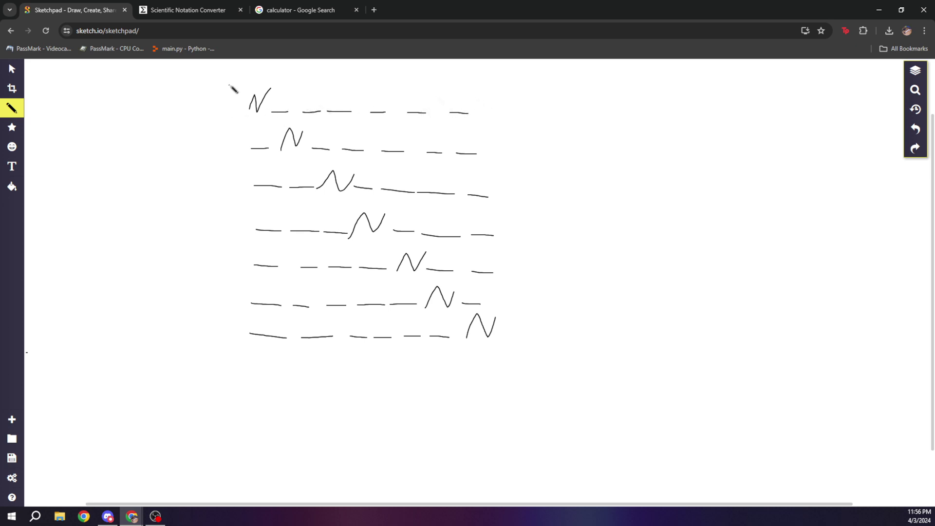
left_click_drag(236, 80, 218, 345)
Step: Undo the vertical line and pencil a 6 at the right end of the first row
left_click(915, 129)
left_click(309, 113)
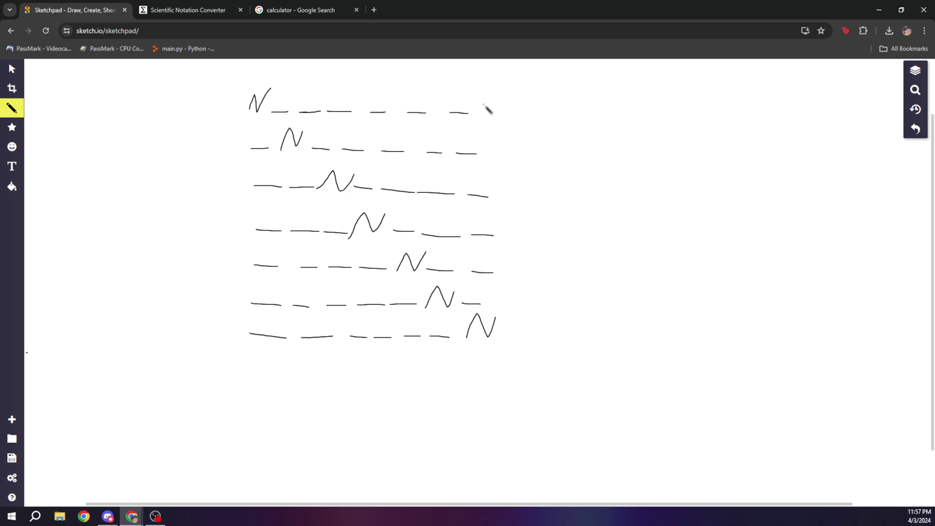
mouse_move(508, 92)
left_mouse_down()
mouse_move(505, 105)
mouse_move(529, 107)
mouse_move(540, 92)
left_mouse_up()
left_click(188, 10)
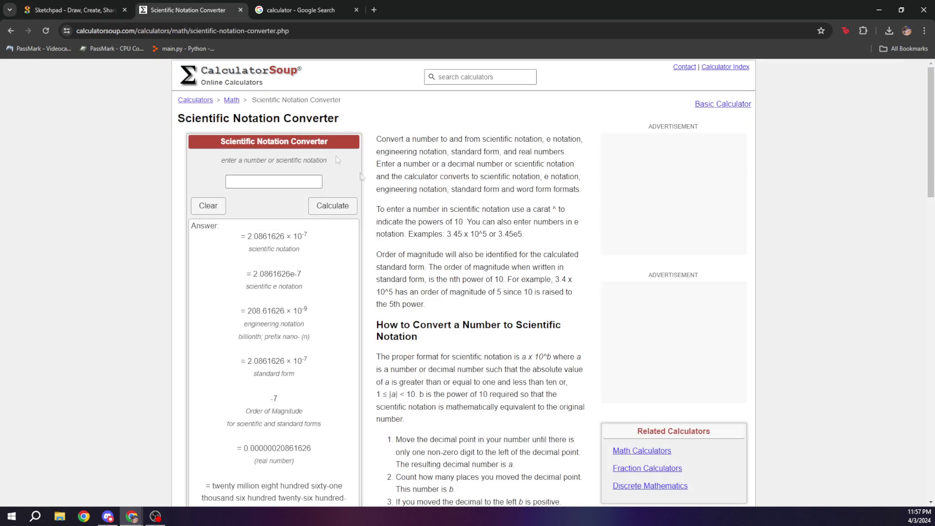
left_click(333, 6)
left_click_drag(333, 6, 273, 7)
left_click(361, 267)
left_click(276, 269)
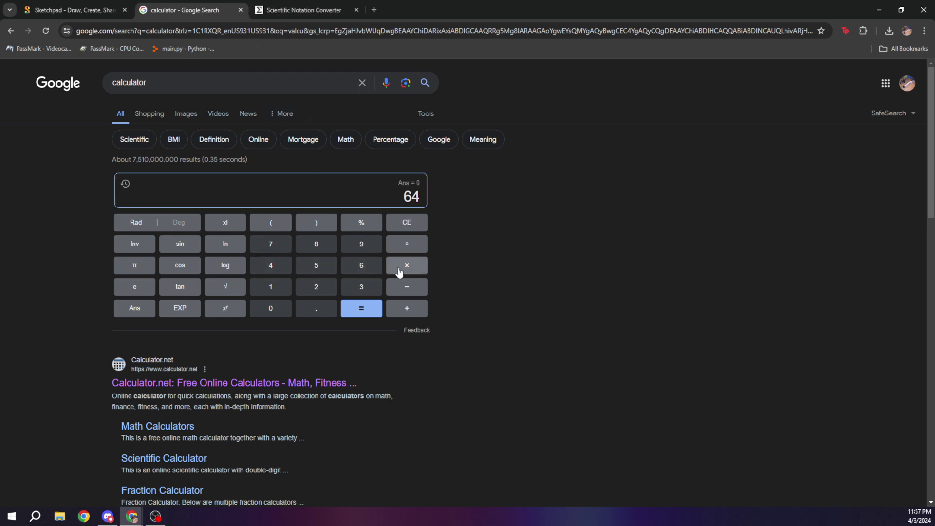
left_click(225, 308)
left_click(361, 265)
left_click(360, 308)
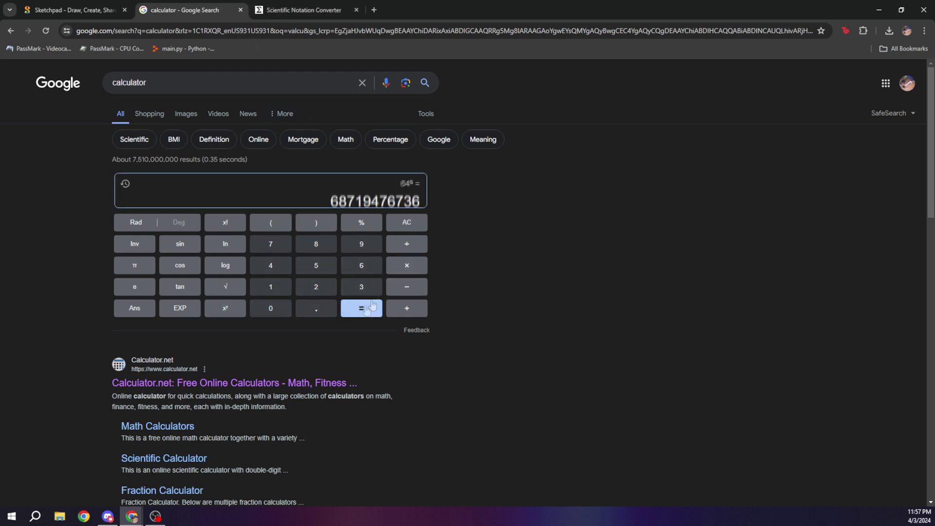
left_click(407, 265)
left_click(270, 244)
left_click(361, 308)
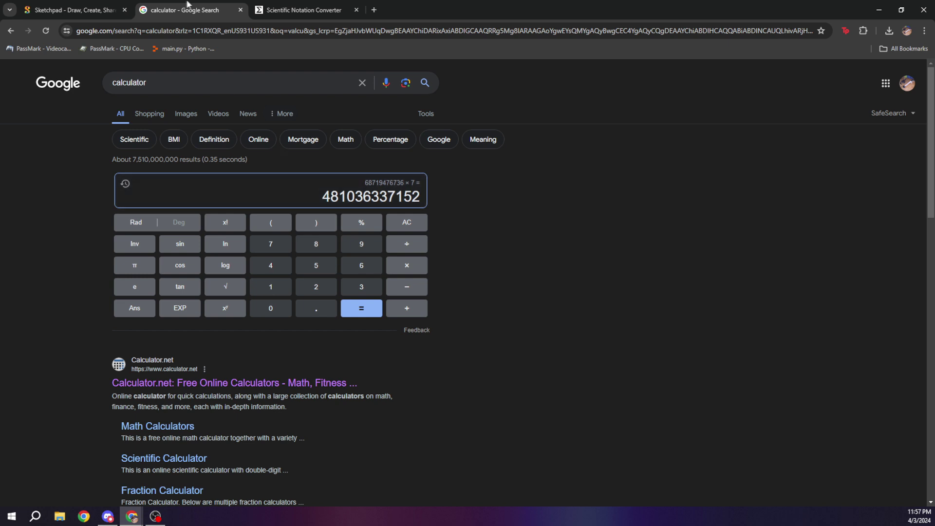
left_click_drag(330, 196, 426, 196)
key("ctrl+c")
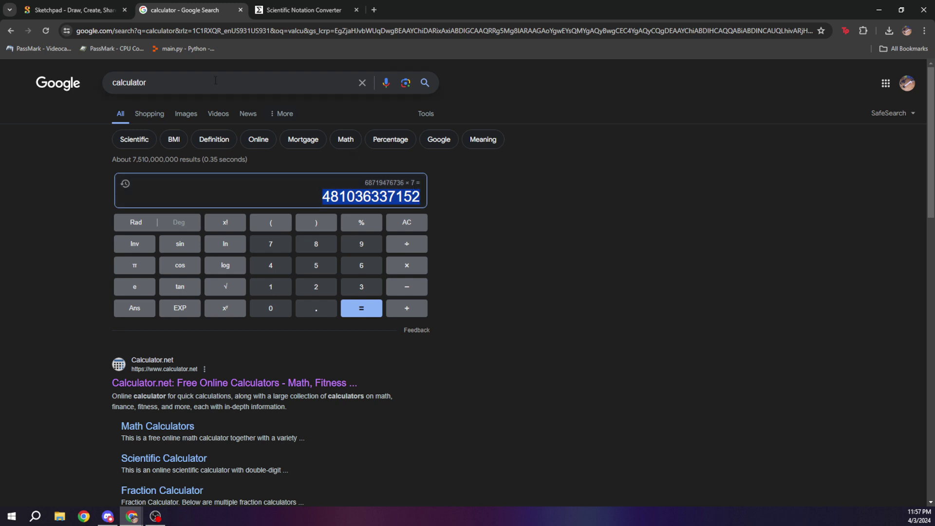
key("slash")
key("ctrl+v")
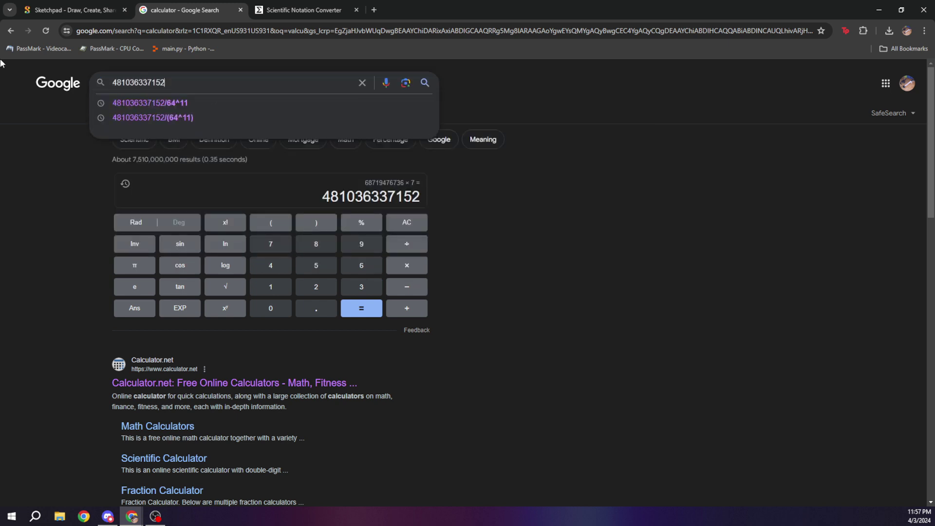
type("/64")
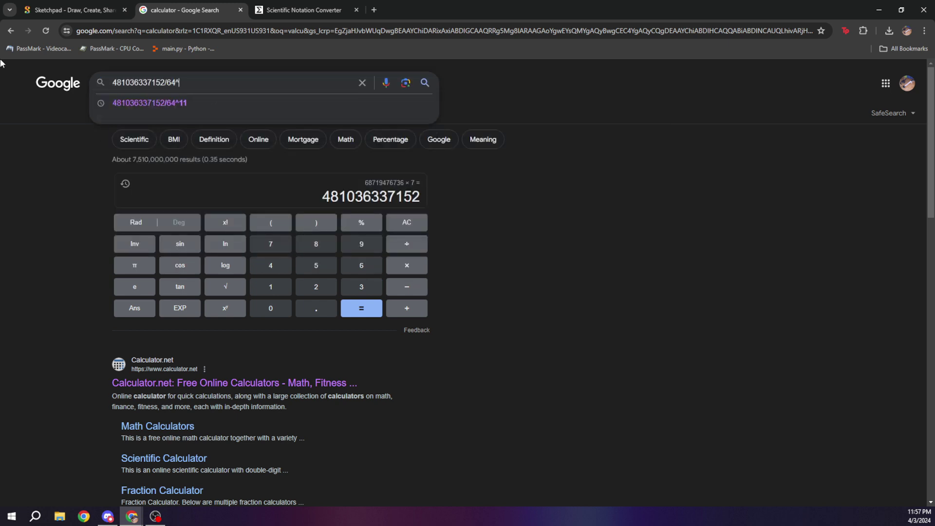
type("^11")
key("Return")
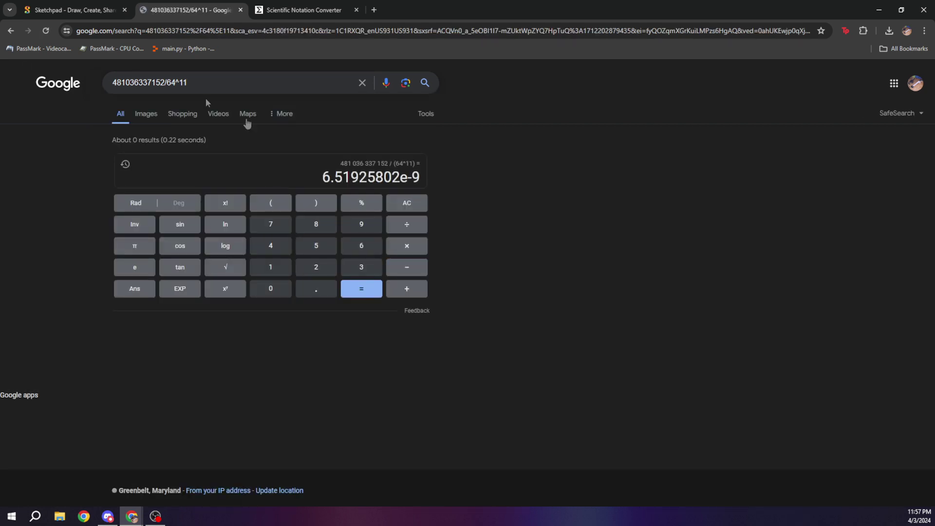
Step: Convert 6.51925802e-9 to ordinary decimal form in the Scientific Notation Converter
left_click_drag(322, 178, 422, 180)
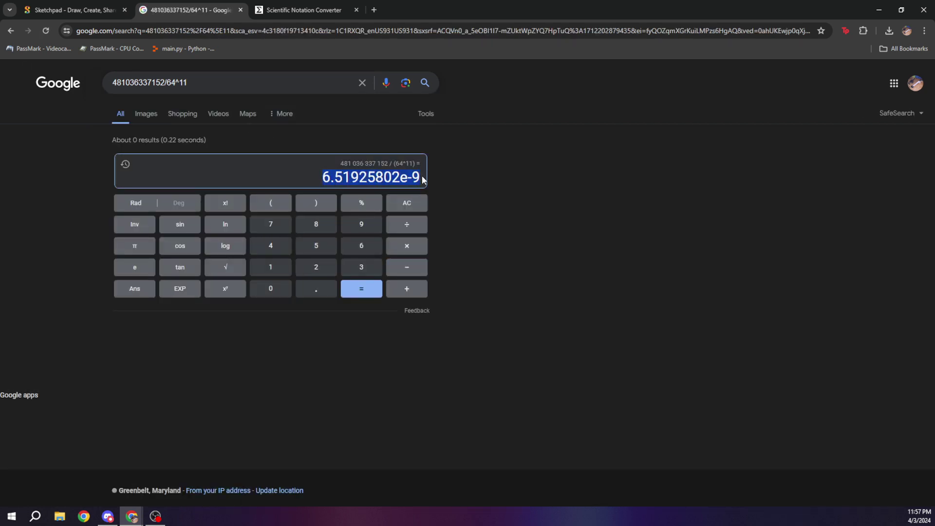
left_click(278, 4)
left_click(273, 181)
key("ctrl+v")
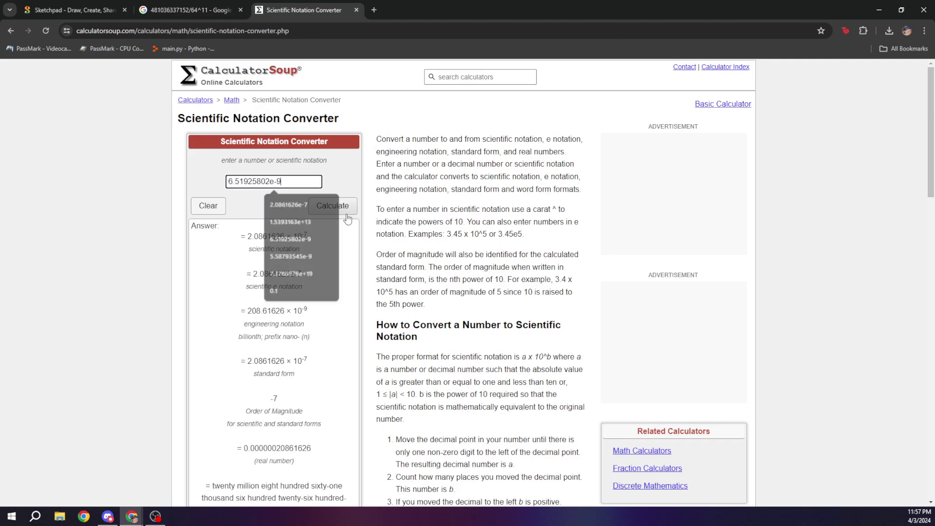
left_click(344, 208)
scroll(344, 208, "down", 2)
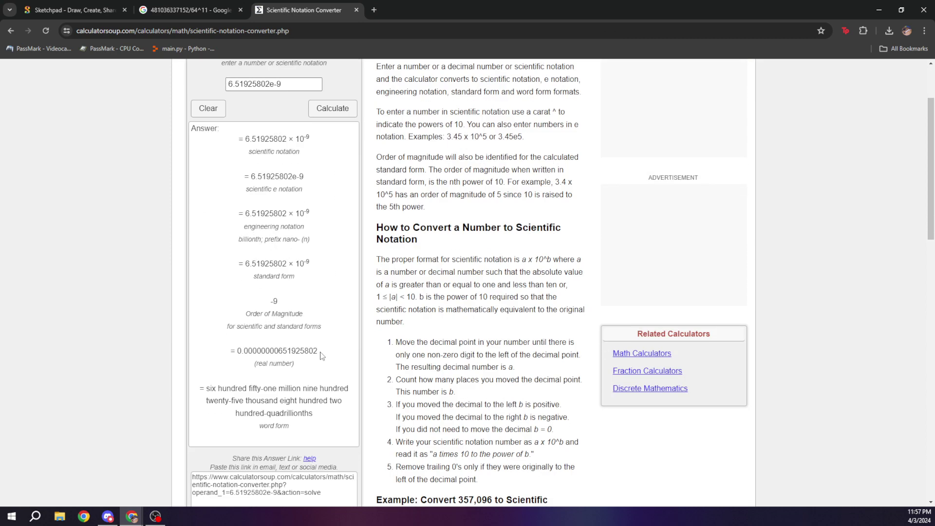
left_click_drag(319, 351, 242, 359)
left_click(190, 10)
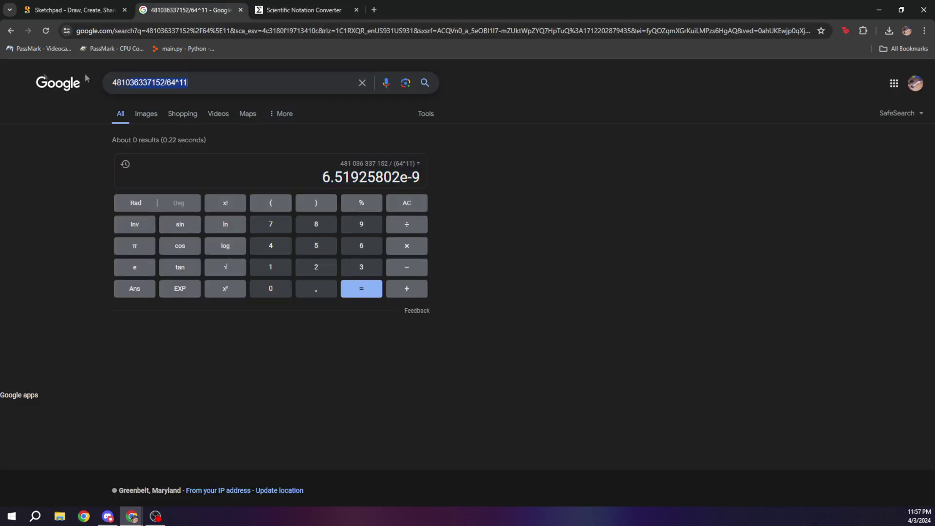
Step: Calculate 1/0.00000000651925802 in Google search and select the 153391689 result
left_click(117, 82)
key("ctrl+a")
type("1/")
key("ctrl+v")
key("Return")
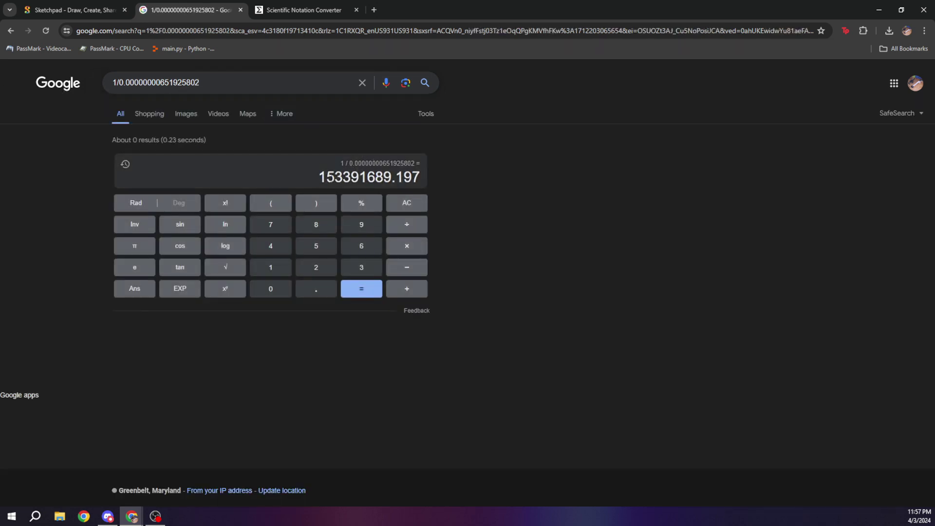
left_click_drag(327, 177, 384, 177)
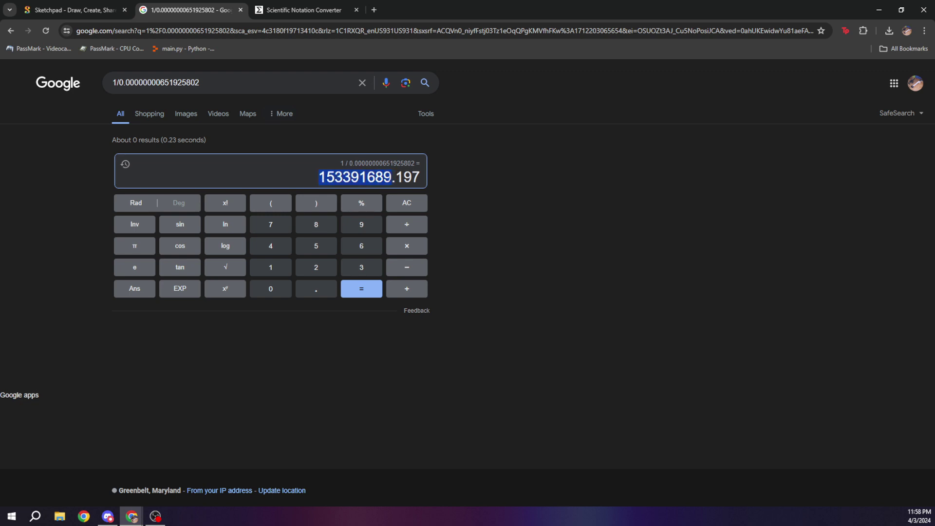
Step: Add a text label reading '1/153391689' over 'ALL CAPS' to the right of the rows
left_click(73, 10)
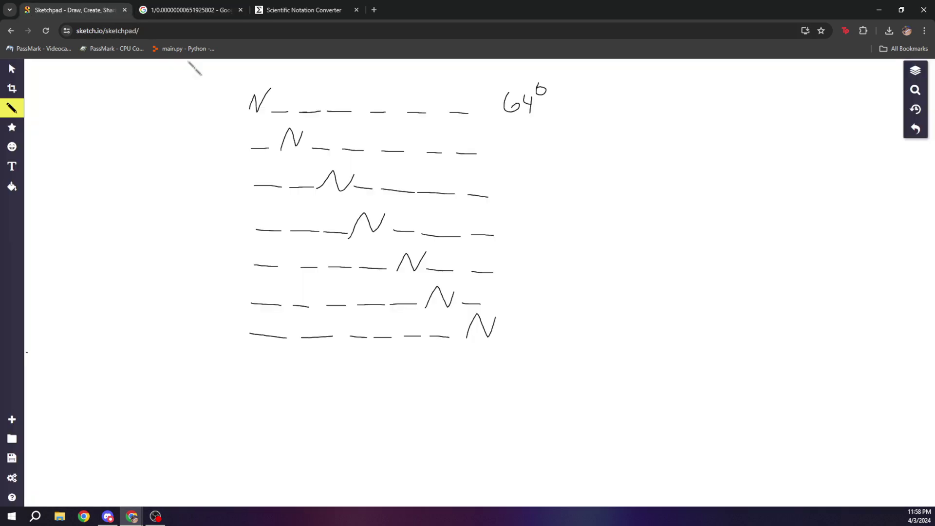
left_click(12, 166)
left_click(635, 99)
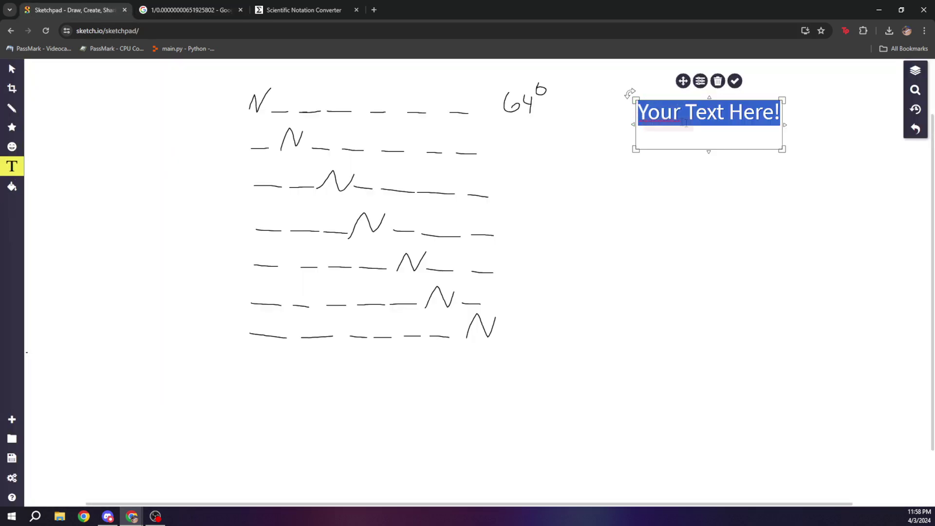
type("1/")
key("ctrl+v")
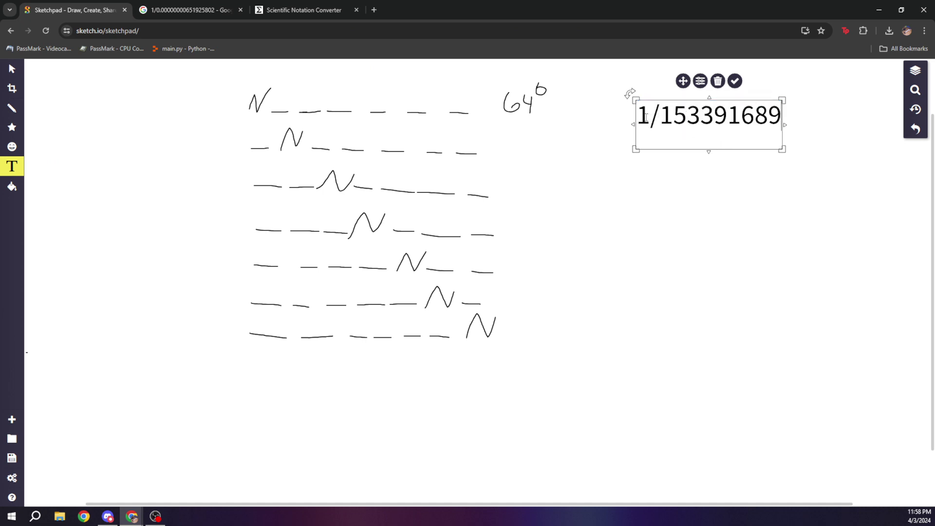
key("Return")
type("ALL CAPS")
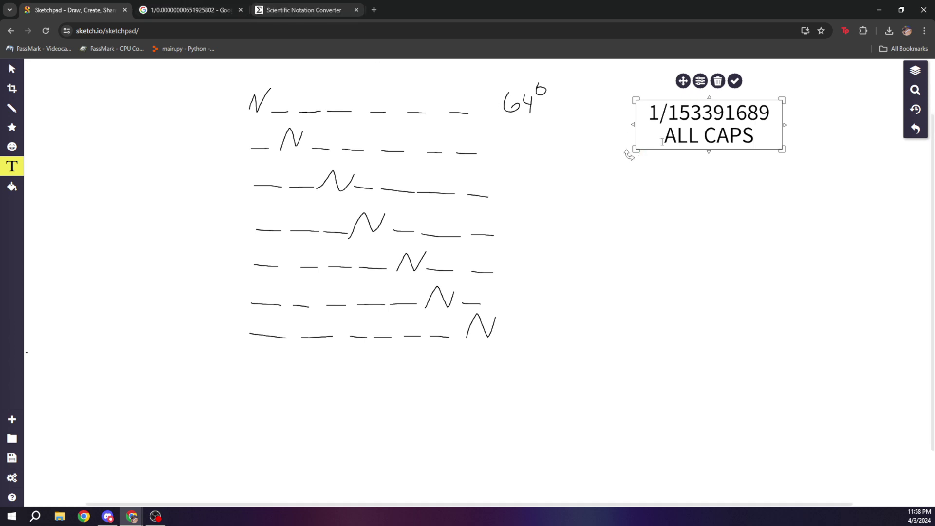
left_click(11, 108)
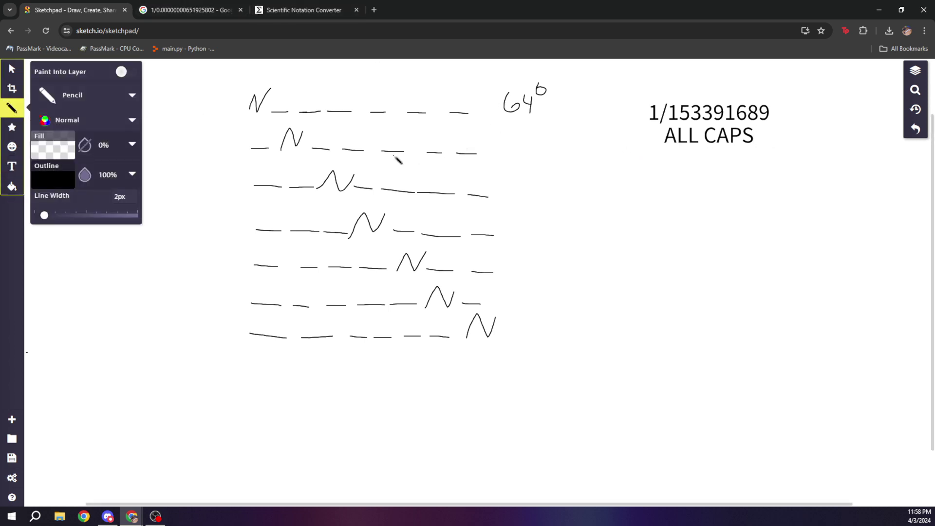
Step: Select and delete the handwritten 64⁶ beside the top row
left_click(12, 69)
left_click_drag(500, 73, 588, 171)
key("Delete")
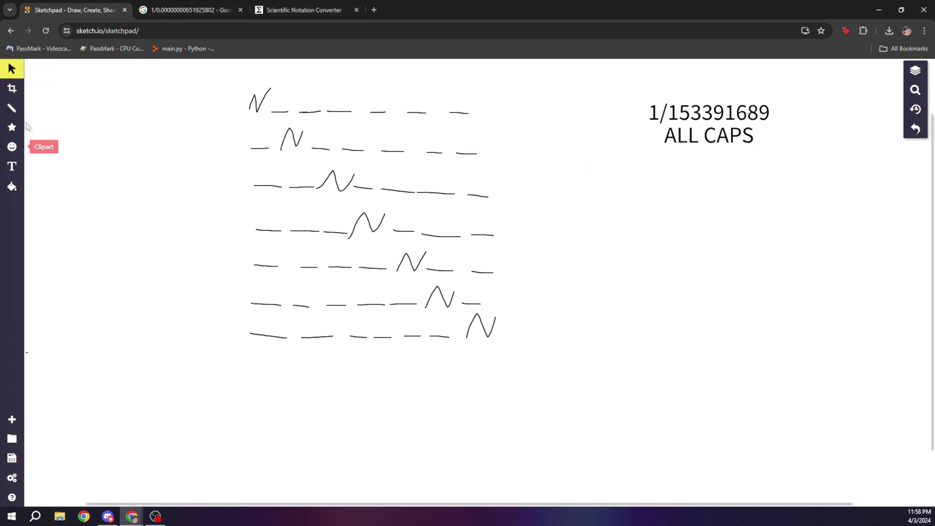
Step: Pencil scratch notes ab, aB, AB, Ab and 2³ right of the rows
left_click(12, 108)
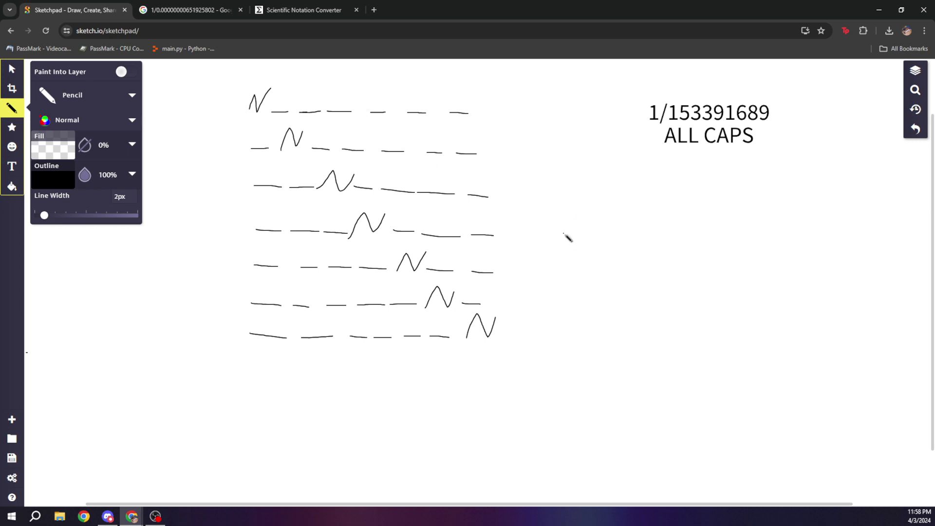
mouse_move(564, 233)
left_mouse_down()
mouse_move(581, 238)
mouse_move(594, 229)
mouse_move(583, 269)
mouse_move(604, 278)
left_mouse_up()
mouse_move(568, 314)
left_mouse_down()
mouse_move(582, 318)
mouse_move(597, 303)
left_mouse_up()
left_click_drag(605, 292, 609, 309)
mouse_move(567, 354)
left_mouse_down()
mouse_move(590, 340)
mouse_move(599, 347)
left_mouse_up()
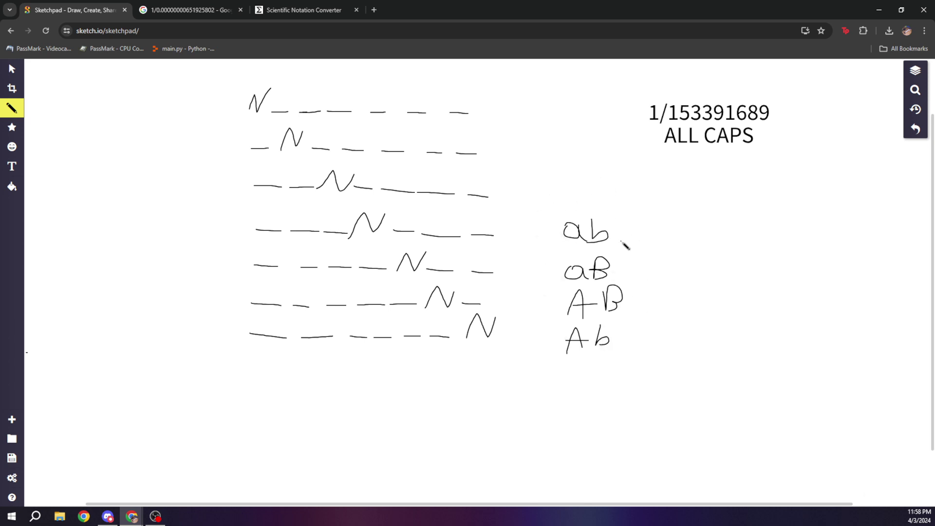
mouse_move(585, 395)
left_mouse_down()
mouse_move(614, 408)
mouse_move(630, 391)
left_mouse_up()
Step: Marquee-select and delete the scratch letter combinations and 2³
left_click(12, 68)
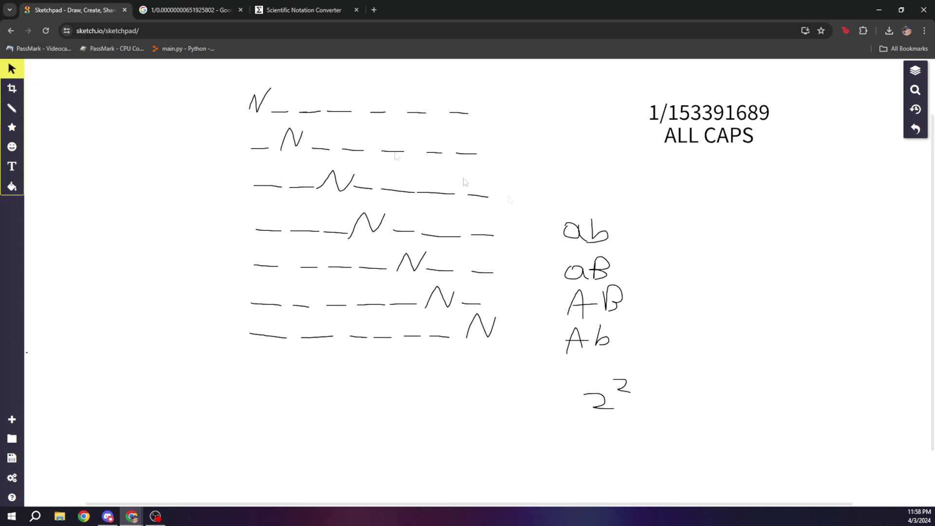
left_click_drag(542, 195, 688, 484)
key("Delete")
left_click(14, 109)
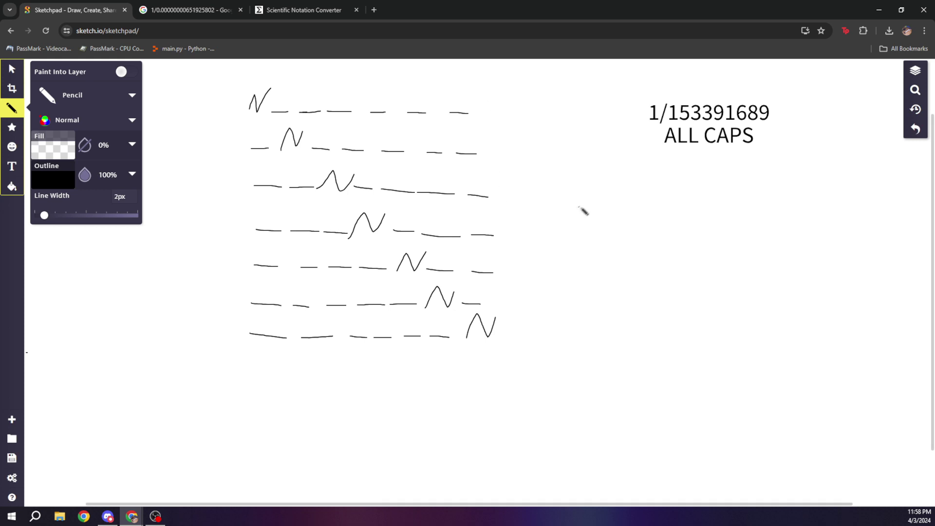
Step: Handwrite 2⁵ = 32 right of the rows and undo a stray stroke under the first N
left_click_drag(572, 228, 590, 241)
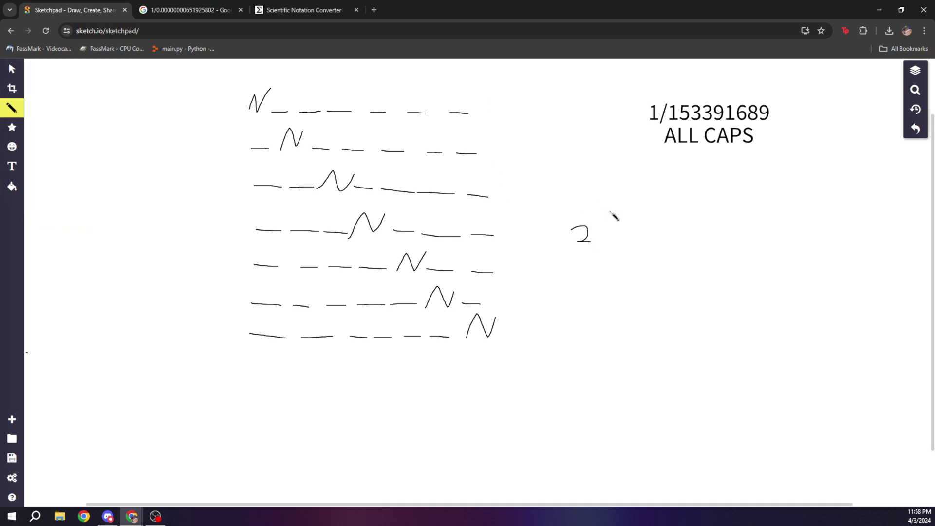
mouse_move(610, 210)
left_mouse_down()
mouse_move(614, 221)
mouse_move(603, 226)
left_mouse_up()
left_click_drag(621, 236, 685, 243)
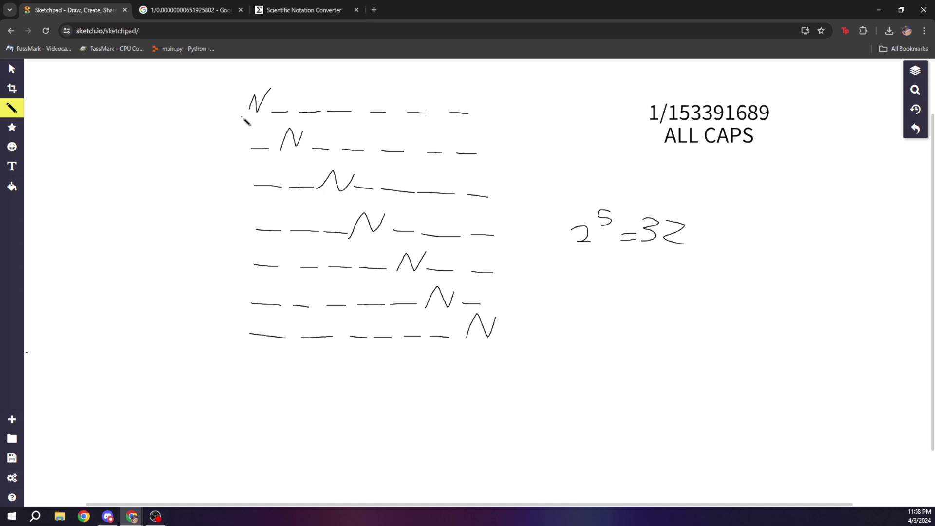
left_click_drag(242, 117, 264, 118)
left_click(919, 130)
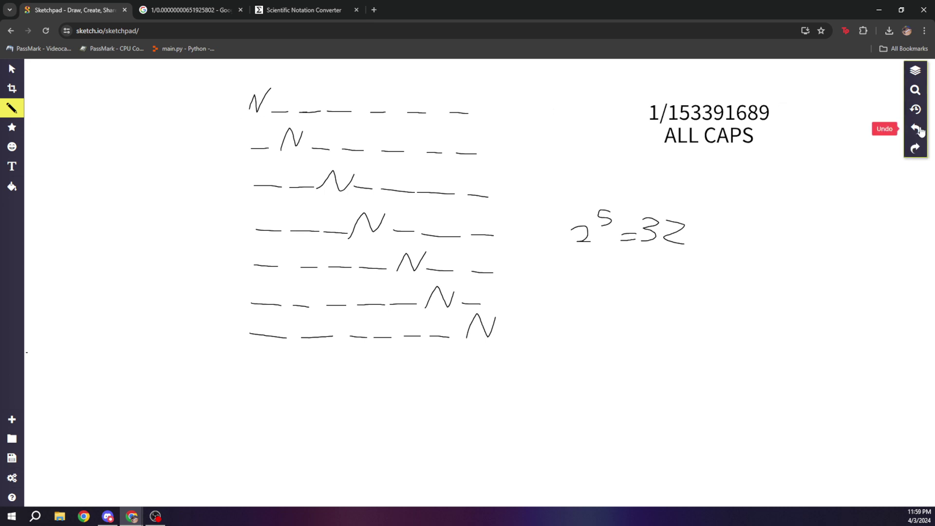
left_click_drag(237, 83, 234, 106)
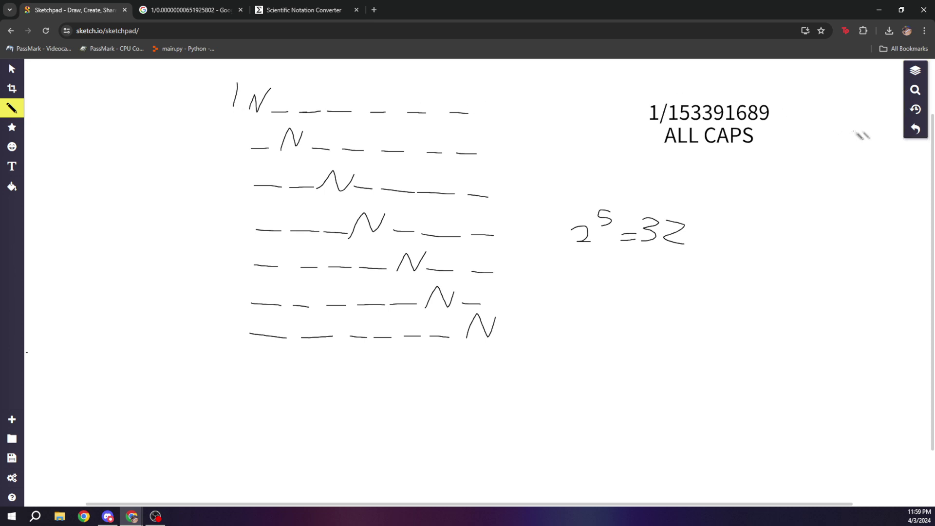
Step: Compute 32 × 7 = 224 on the Google calculator and return to the sketch
key("ctrl+Tab")
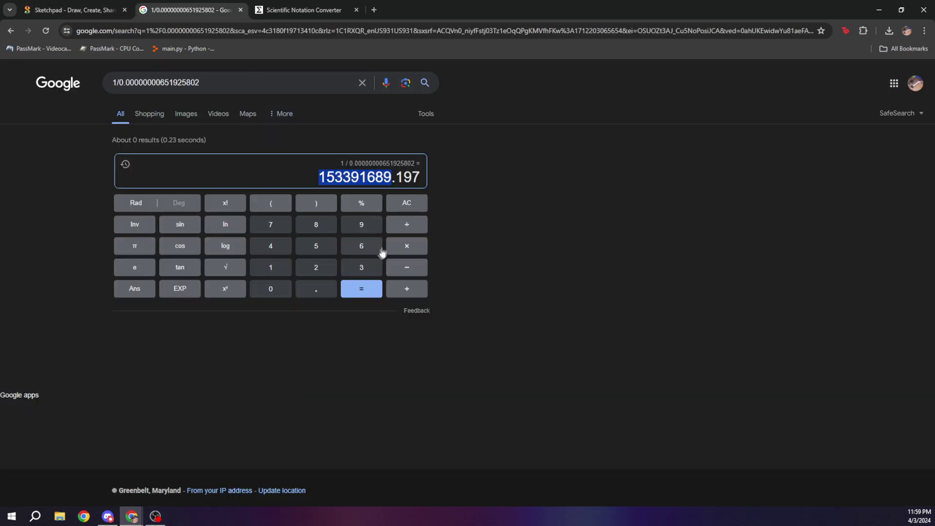
left_click(347, 267)
left_click(333, 270)
left_click(406, 246)
left_click(274, 228)
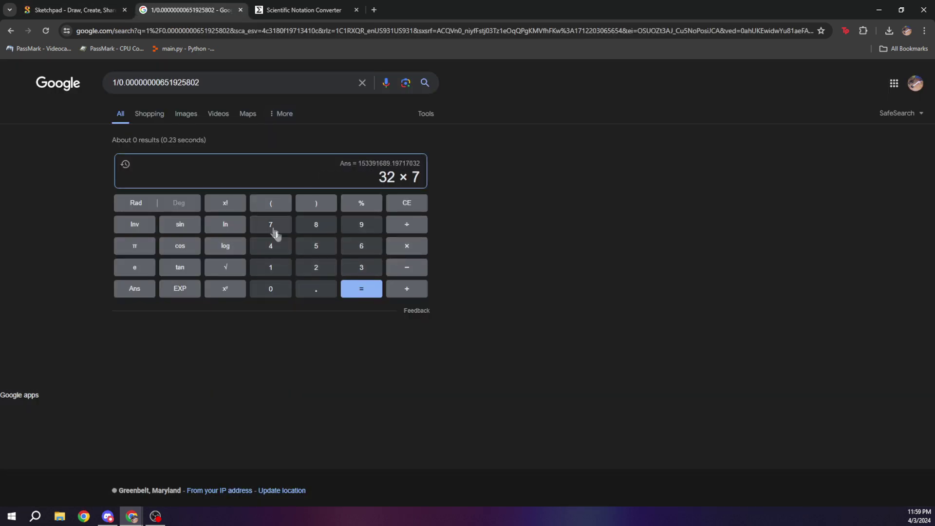
left_click(359, 288)
key("ctrl+shift+Tab")
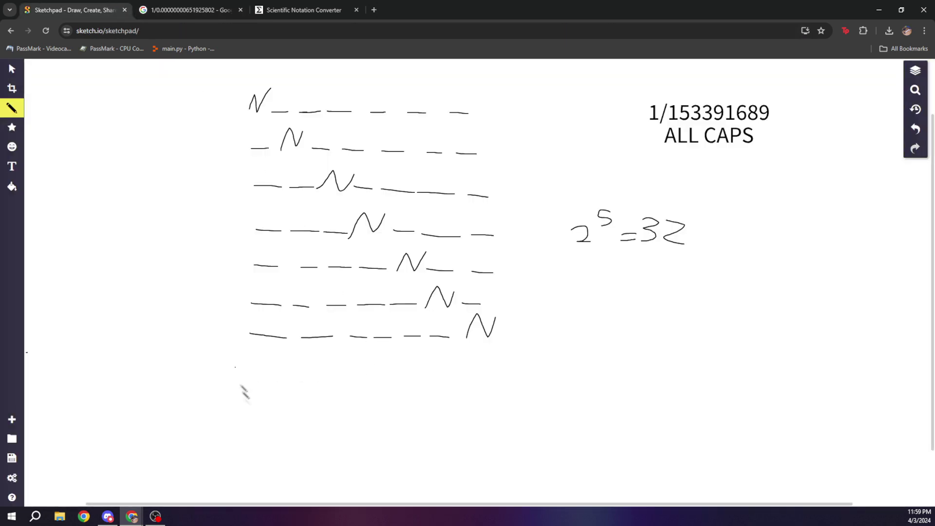
Step: Handwrite 224 at the lower left and delete the 2⁵ = 32 note
mouse_move(146, 393)
left_mouse_down()
mouse_move(167, 413)
mouse_move(215, 395)
left_mouse_up()
left_click_drag(217, 392, 209, 413)
key("v")
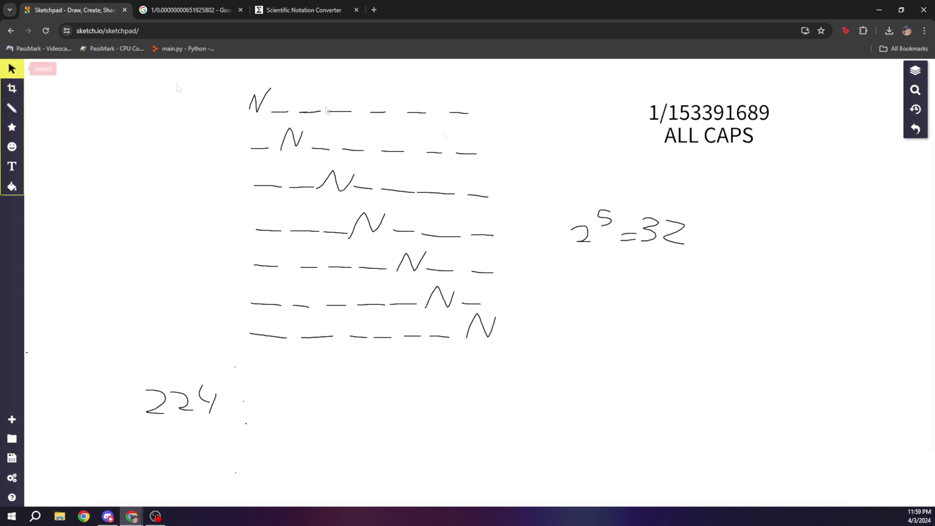
left_click_drag(557, 197, 763, 294)
key("Delete")
Step: Pencil 64 with a superscript 6 at the end of the top row
key("b")
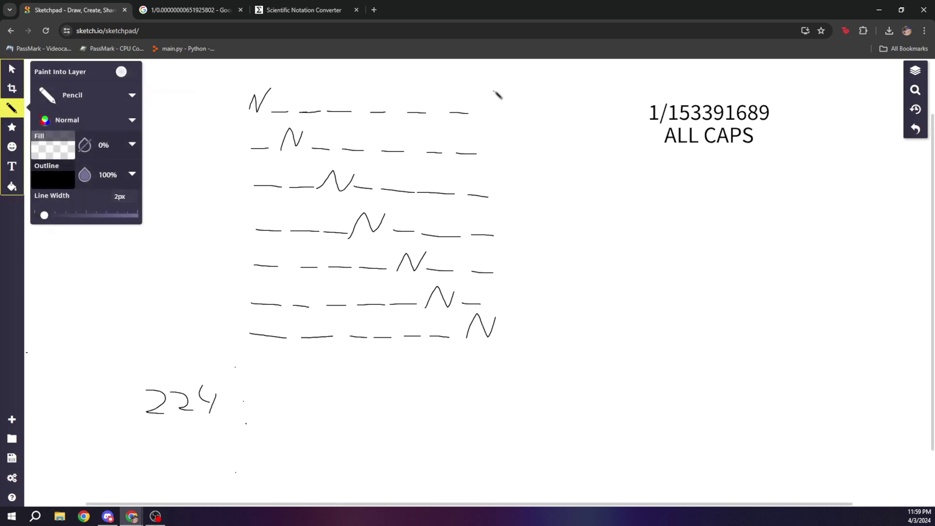
left_click_drag(493, 90, 500, 111)
left_click_drag(530, 73, 543, 87)
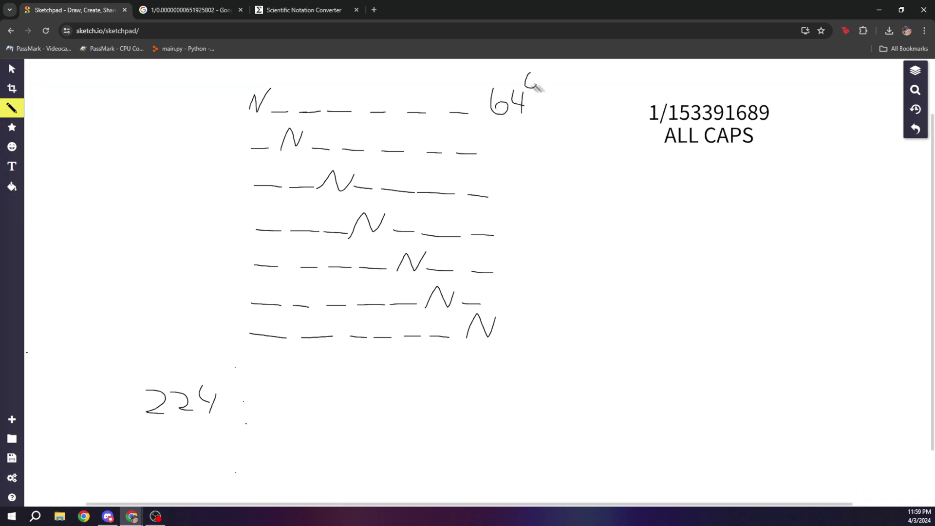
left_click(184, 10)
Step: Compute 64⁶ × 224 = 1.5393163e+13 on the calculator and select the result
left_click(365, 250)
left_click(270, 246)
left_click(225, 289)
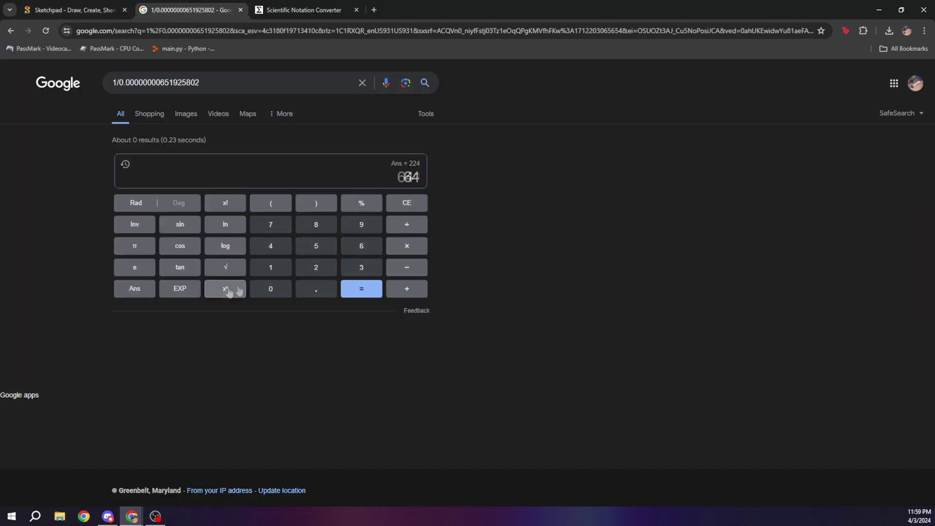
left_click(361, 246)
left_click(406, 246)
left_click(316, 272)
left_click(316, 273)
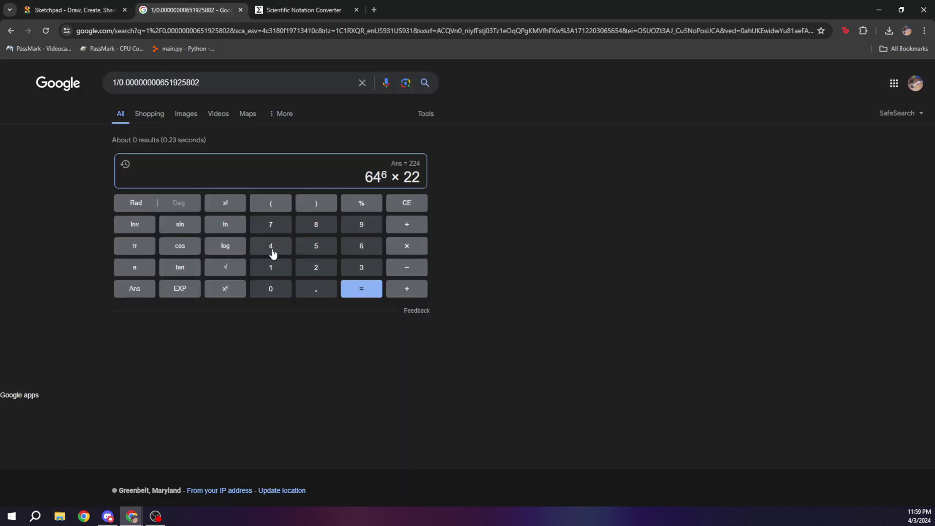
left_click(271, 249)
left_click(364, 292)
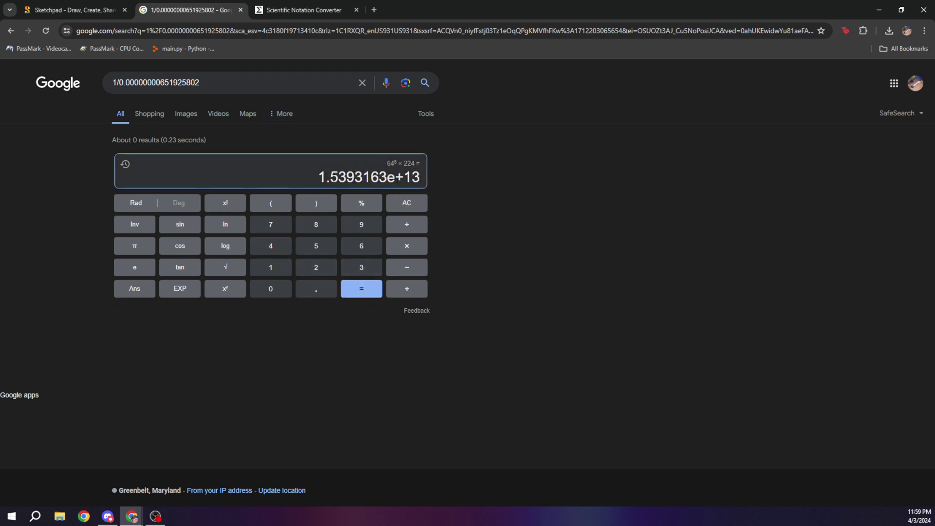
left_click_drag(319, 177, 423, 177)
key("ctrl+c")
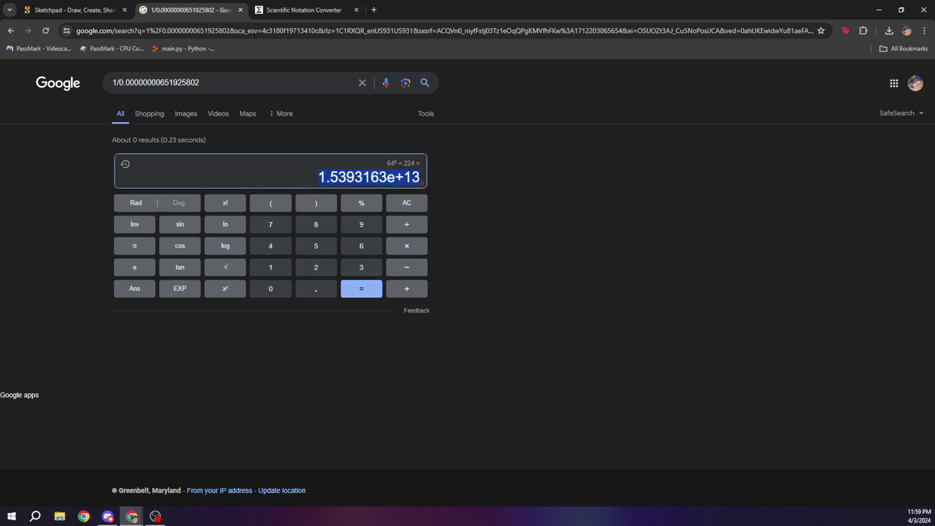
left_click(302, 10)
key("ctrl+v")
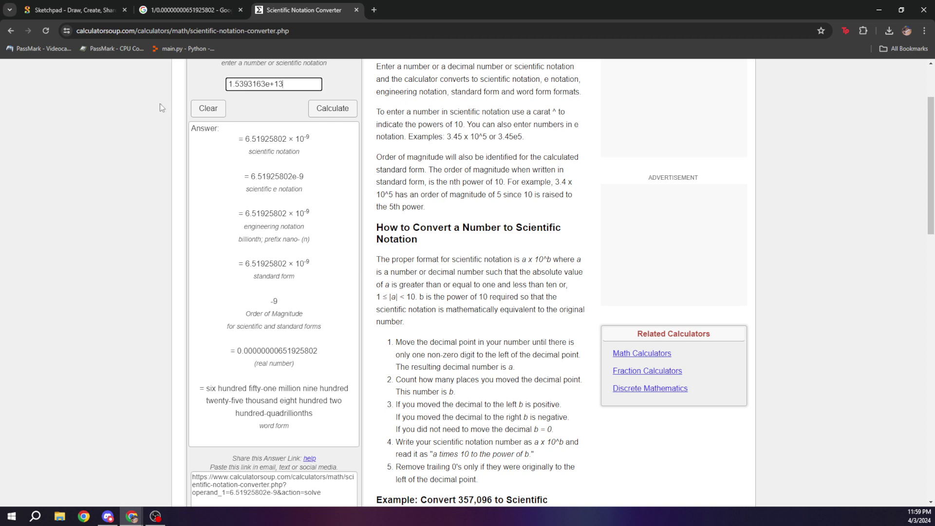
left_click(320, 107)
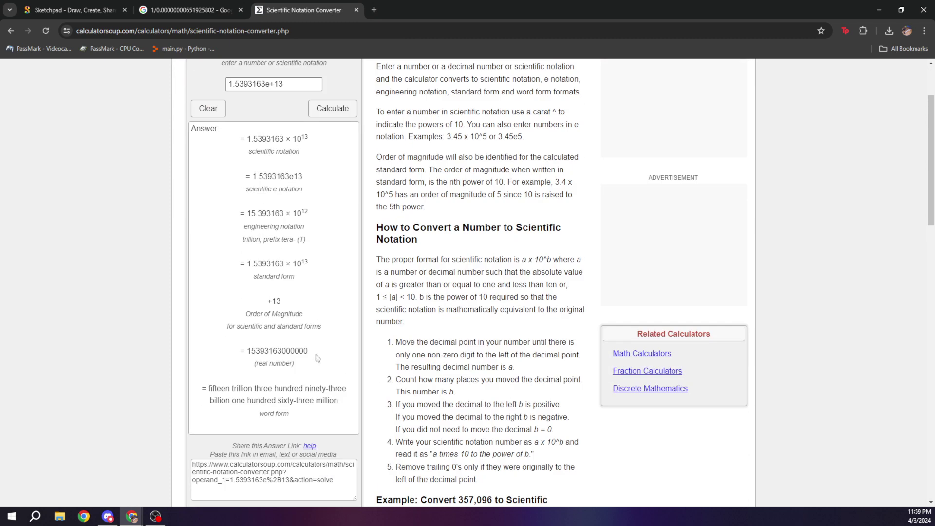
left_click_drag(316, 355, 250, 353)
key("ctrl+c")
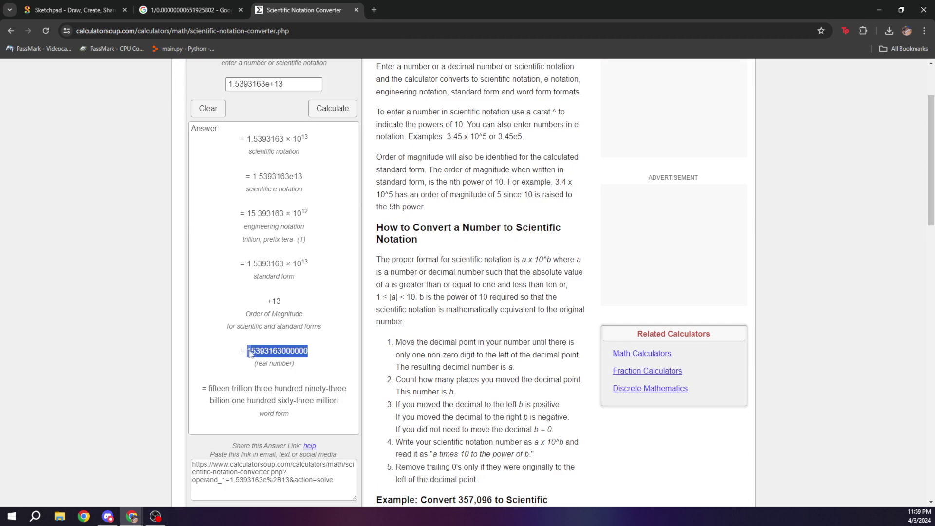
left_click(198, 5)
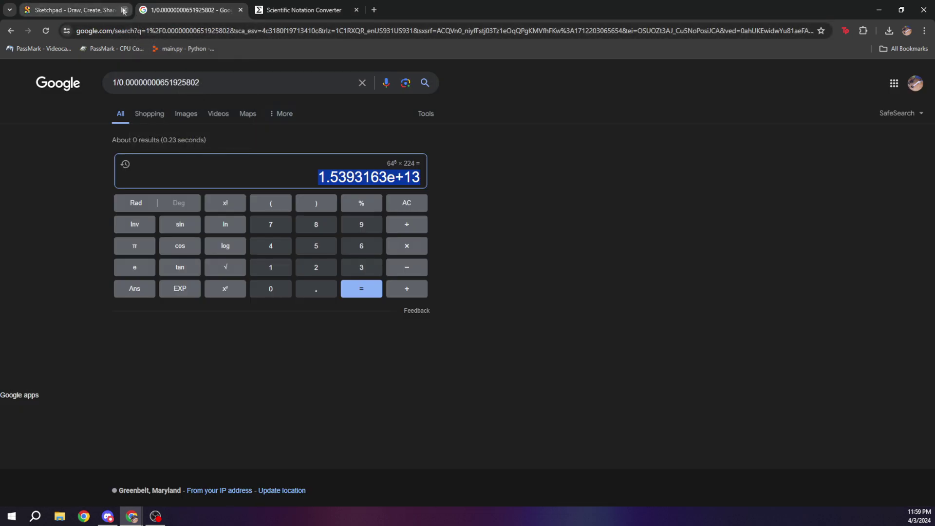
left_click(1, 74)
key("ctrl+v")
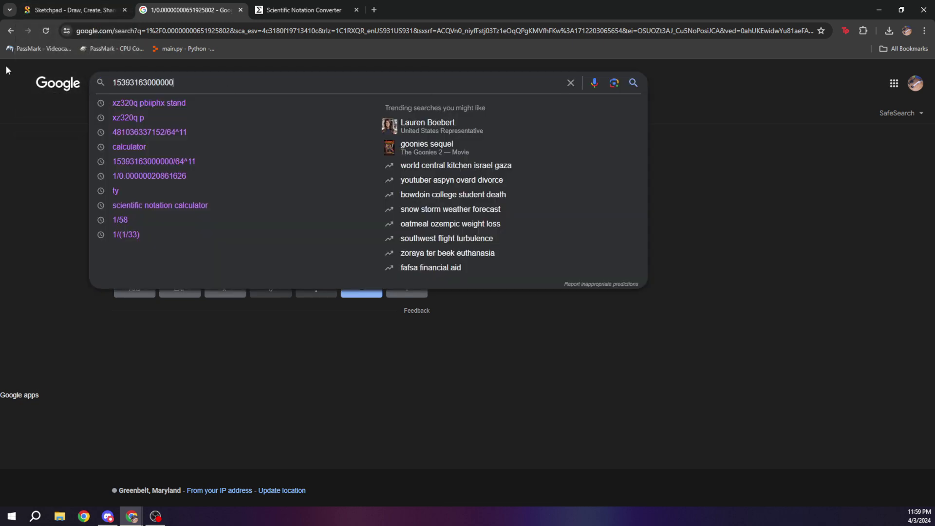
type("/64")
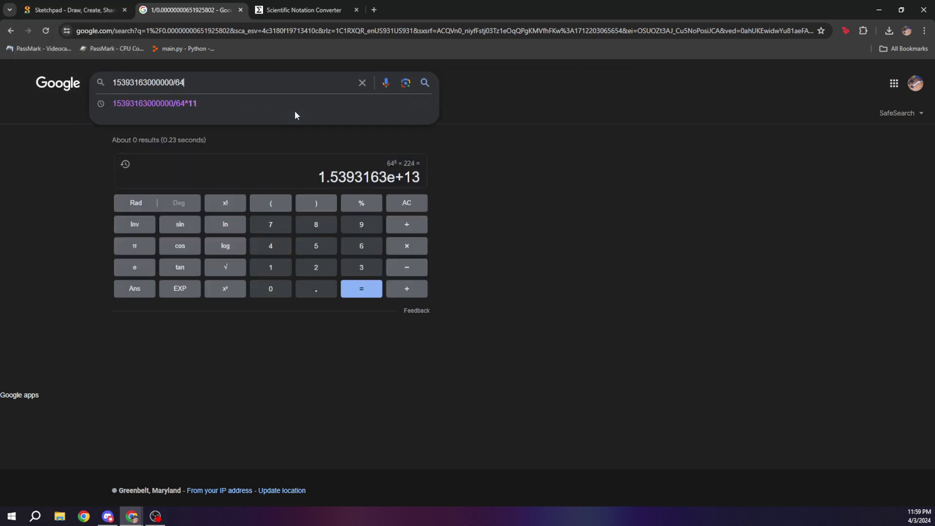
type("^11")
key("Return")
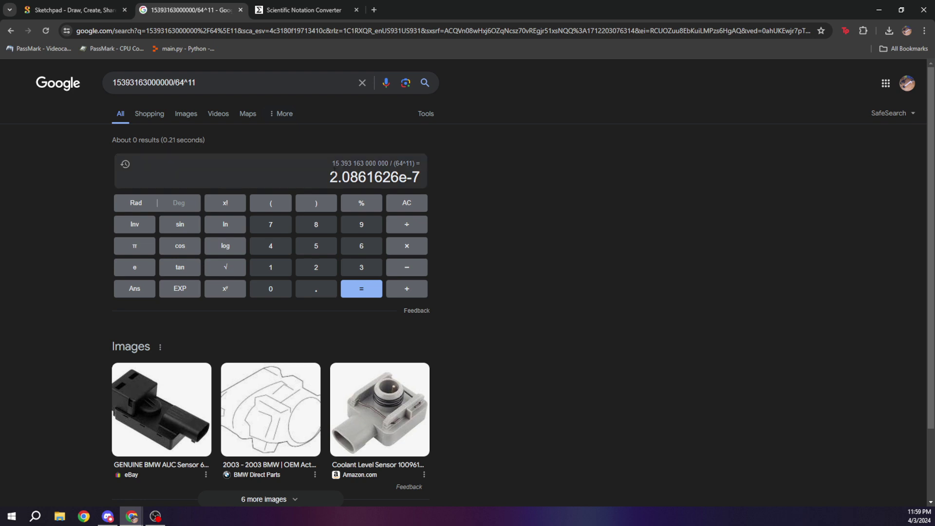
left_click_drag(330, 177, 420, 177)
key("ctrl+c")
Step: Convert 2.0861626e-7 to the plain decimal 0.00000020861626 in the converter
left_click(279, 10)
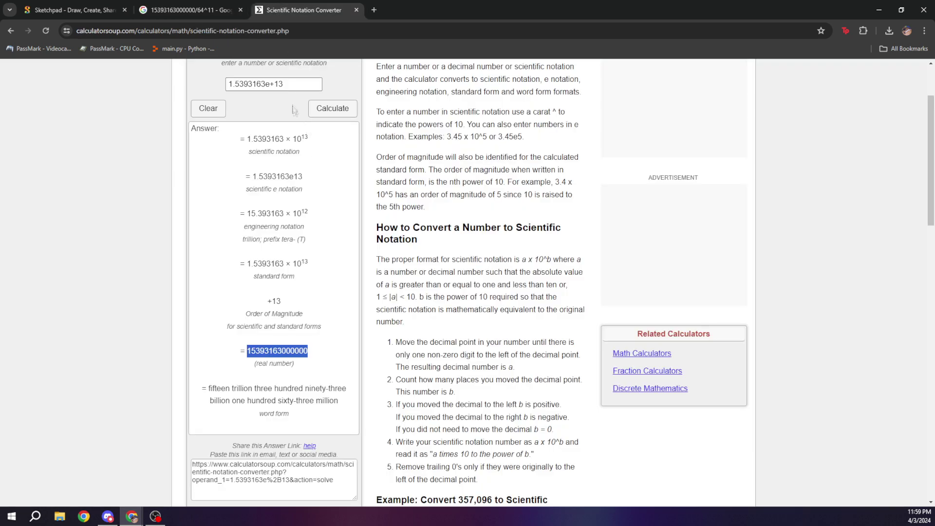
triple_click(273, 83)
key("ctrl+v")
left_click(333, 108)
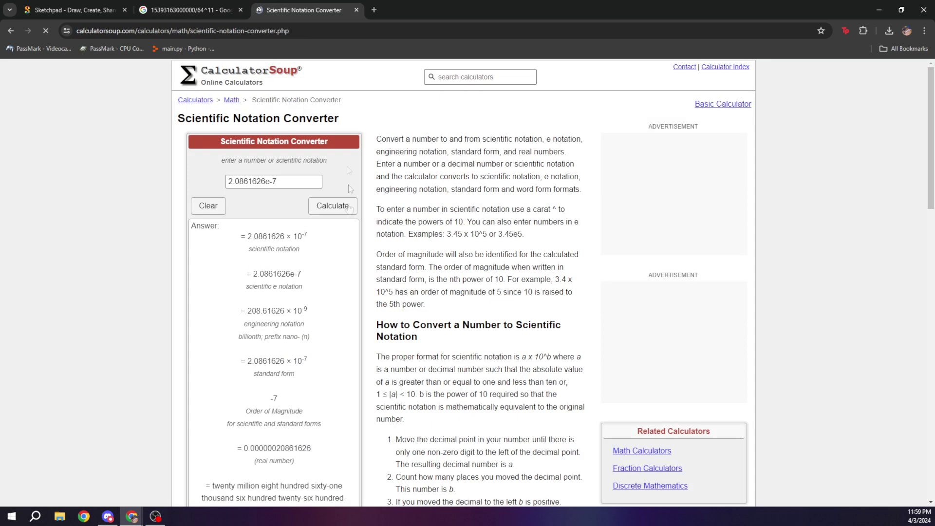
left_click_drag(314, 448, 246, 449)
key("ctrl+c")
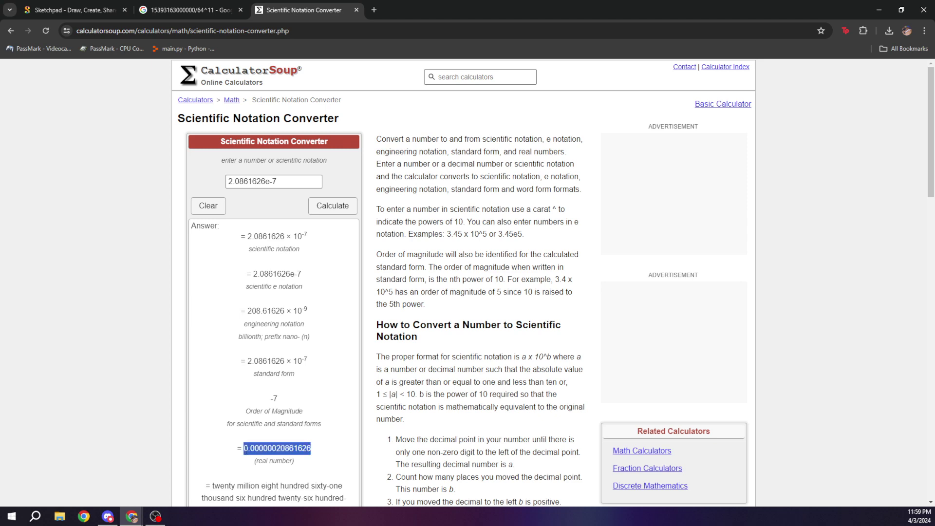
Step: Compute 1/0.00000020861626 in Google and copy the whole-number part 4793490 for Sketchpad
left_click(231, 15)
type("/1")
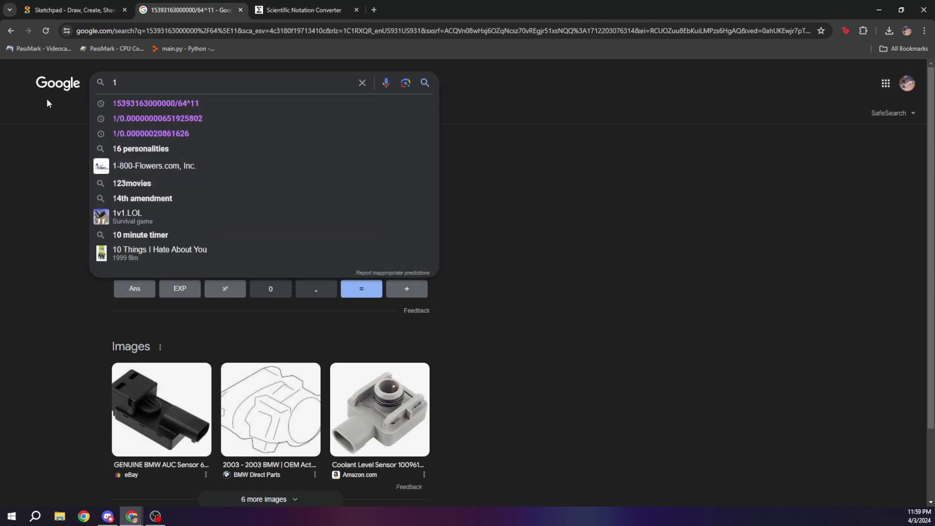
type("/")
key("ctrl+v")
key("Return")
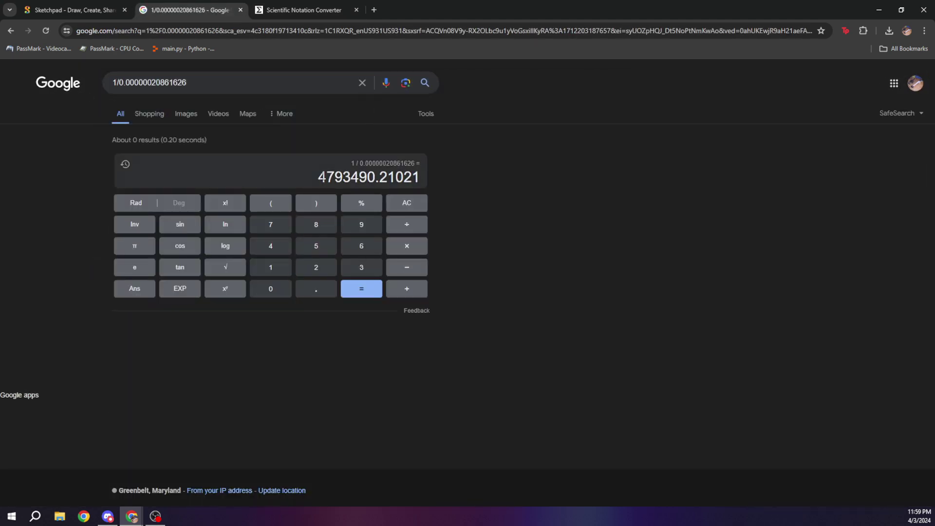
left_click_drag(318, 177, 375, 177)
key("ctrl+c")
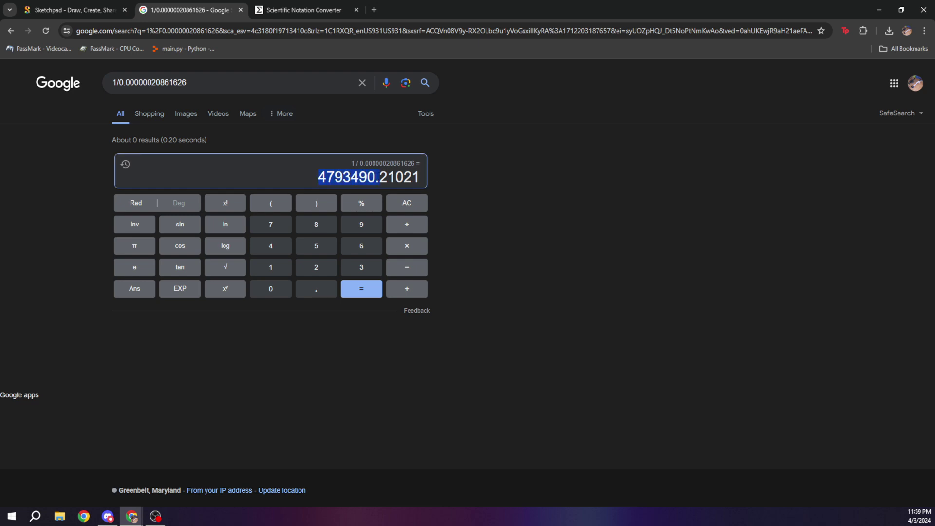
key("ctrl+1")
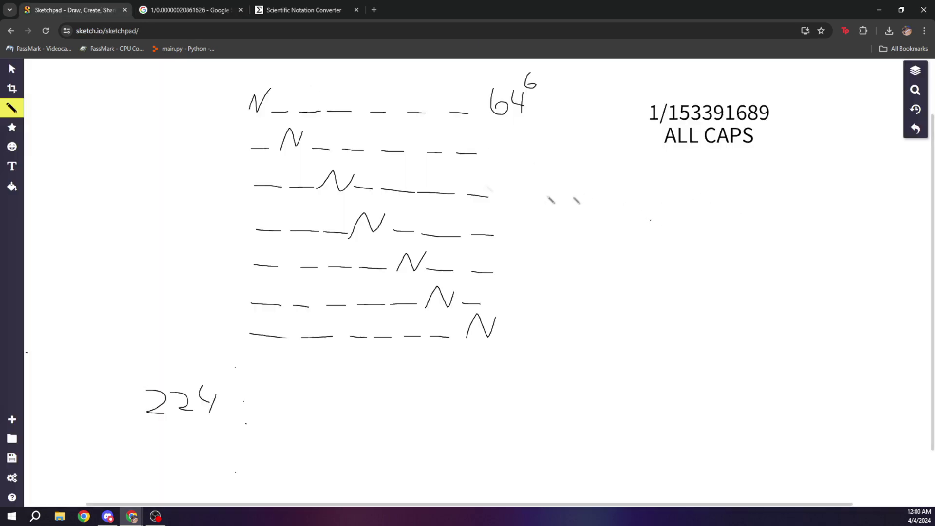
Step: Undo the stray pencil marks and add a Fancy Text label '1/4793490' with a second line 'caps insensitive' below ALL CAPS
left_click(916, 128)
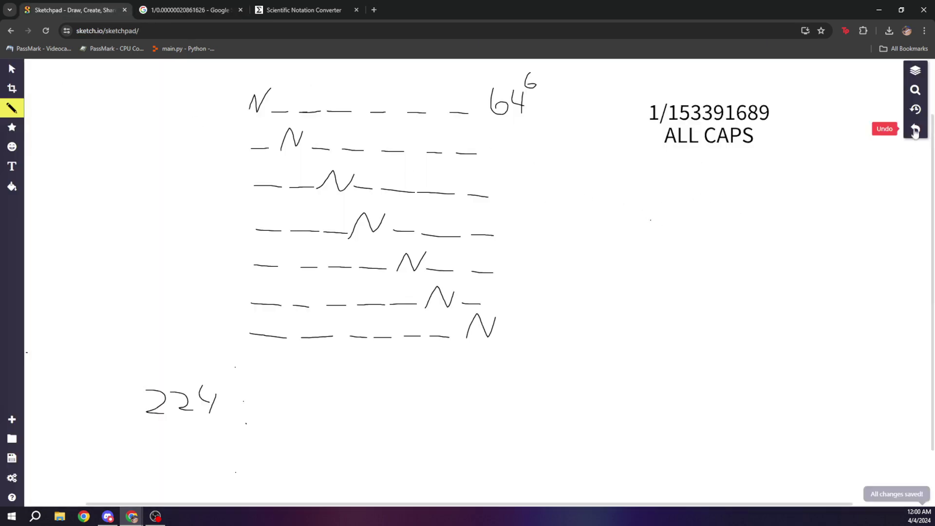
left_click(12, 168)
left_click(643, 215)
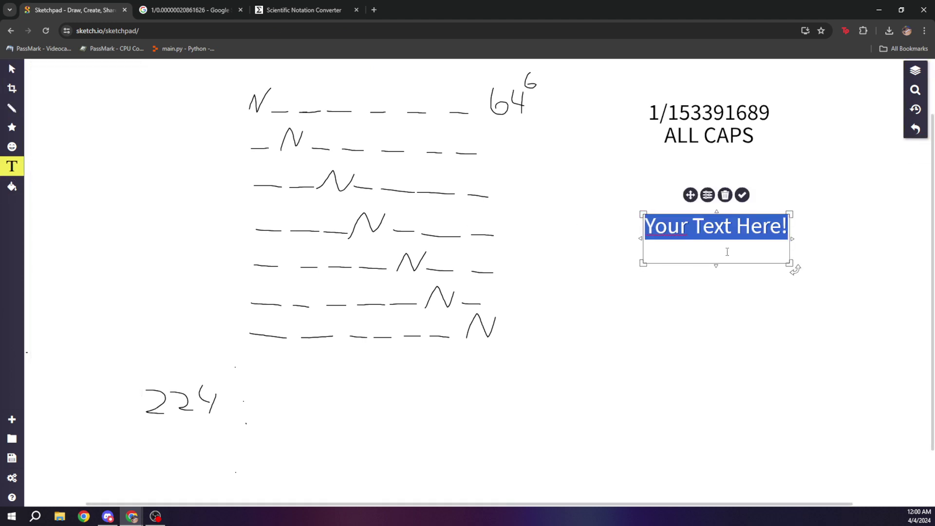
key("ctrl+v")
key("Home")
type("1/")
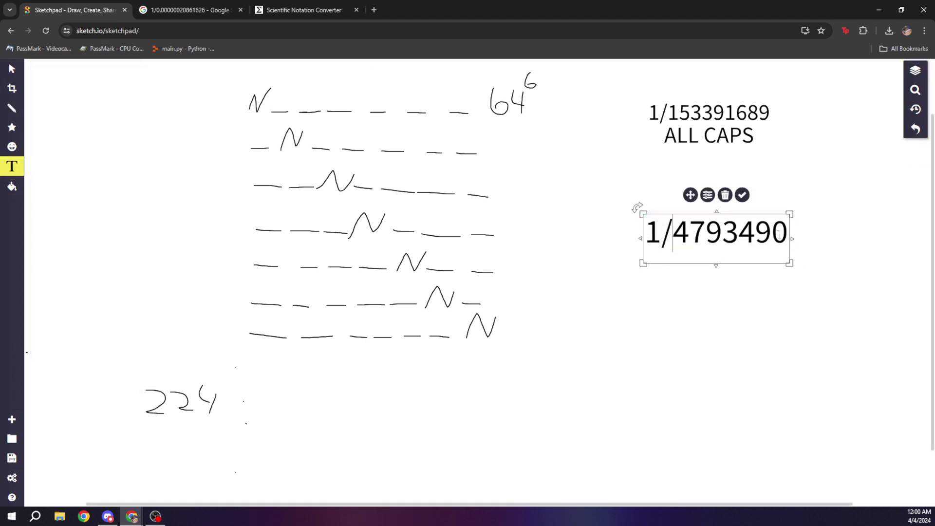
left_click(784, 229)
key("Return")
type("c")
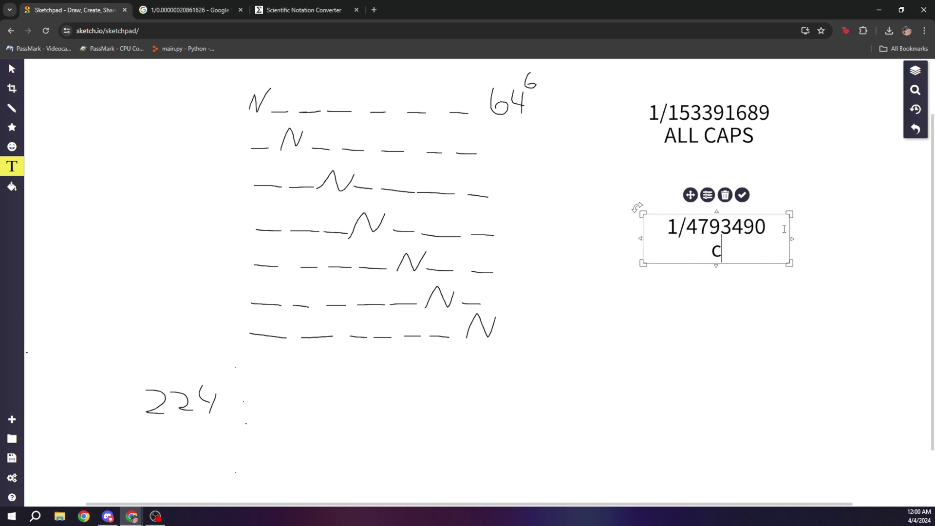
type("aps inse")
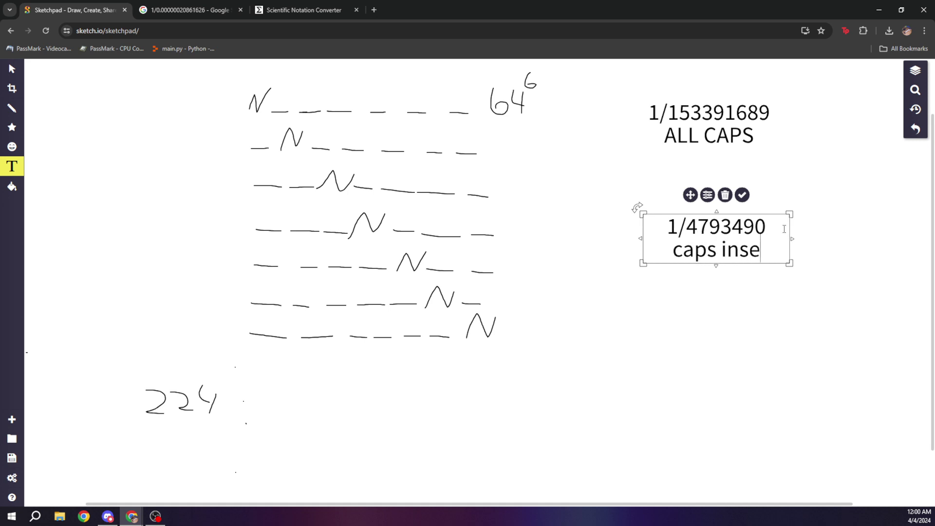
type("nsitive")
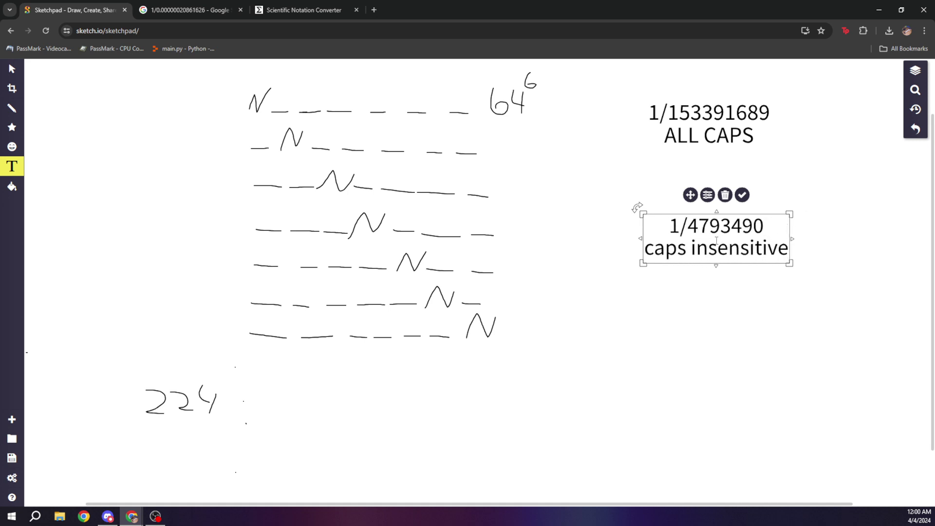